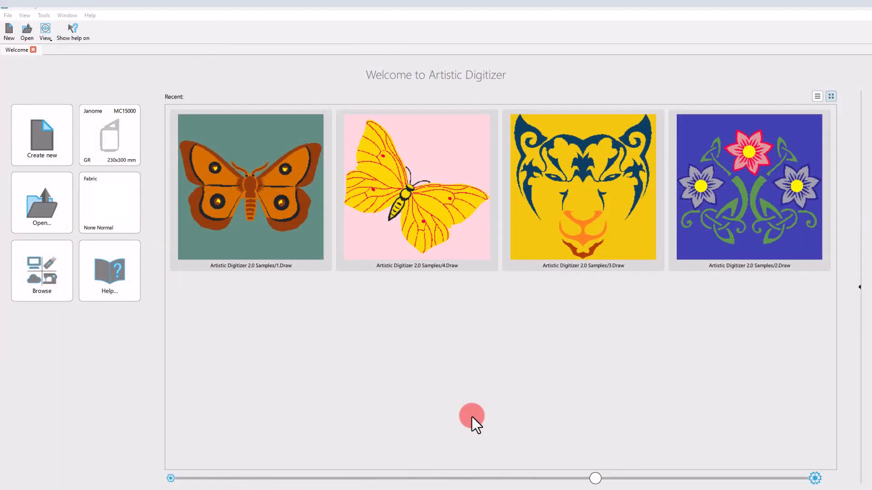
pyautogui.click(53, 146)
pyautogui.click(176, 238)
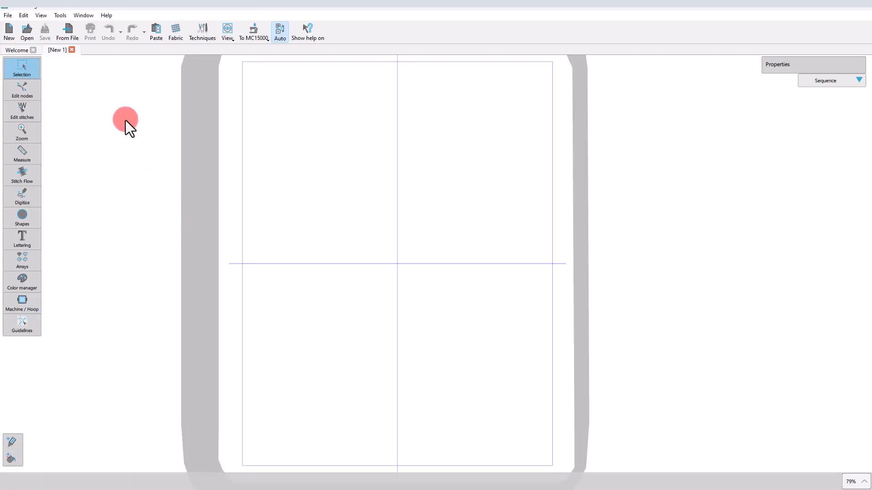
pyautogui.click(71, 24)
pyautogui.click(206, 74)
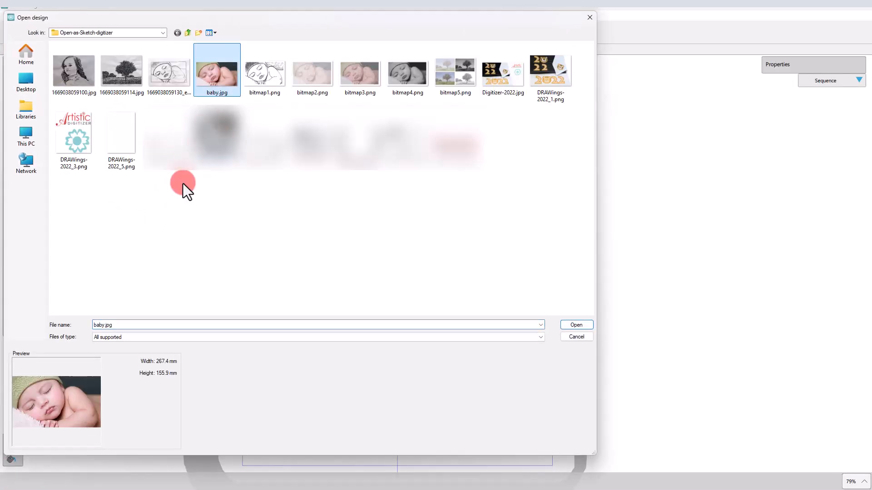
pyautogui.click(568, 325)
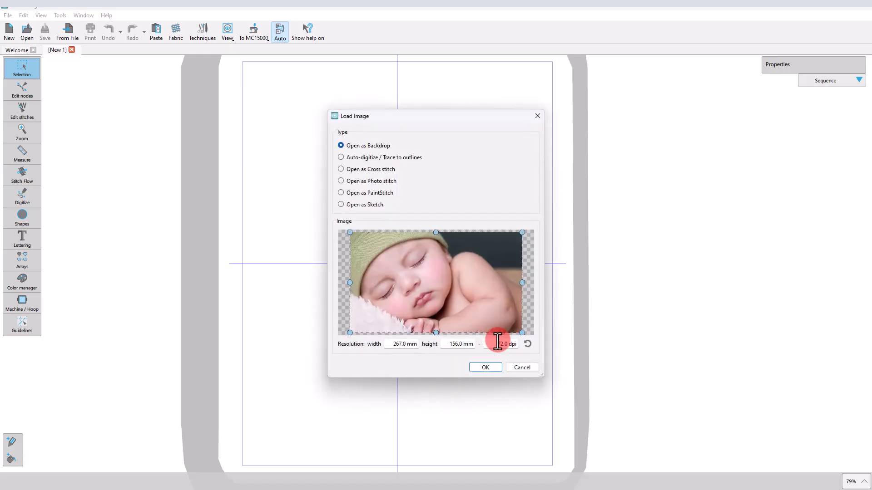
pyautogui.click(521, 367)
pyautogui.click(72, 50)
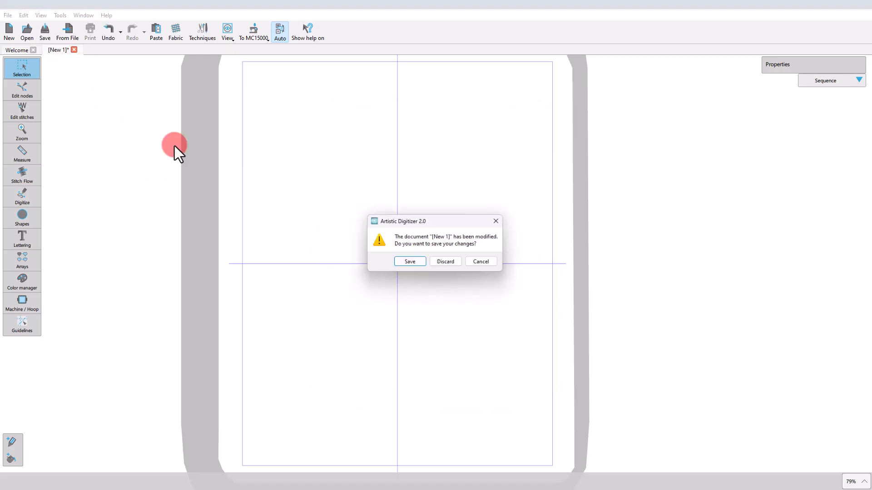
pyautogui.click(447, 261)
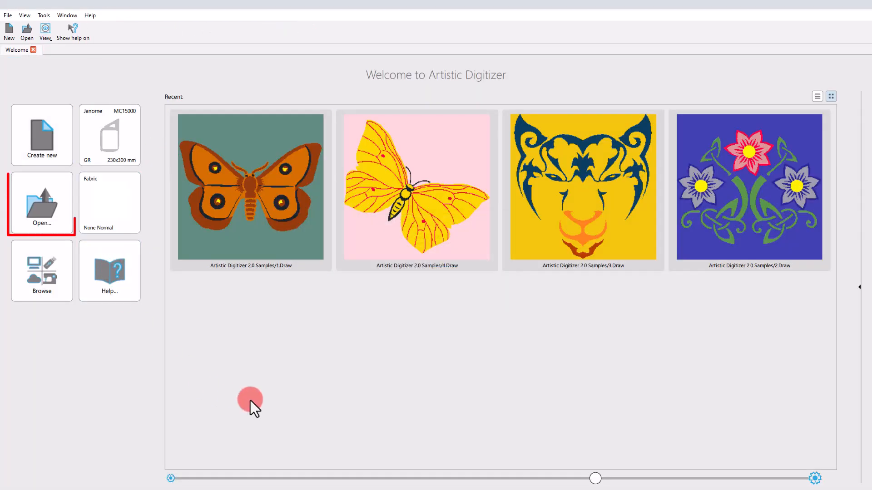
# Open baby.jpg as a Sketch with the image width set to 220 mm.
pyautogui.click(49, 219)
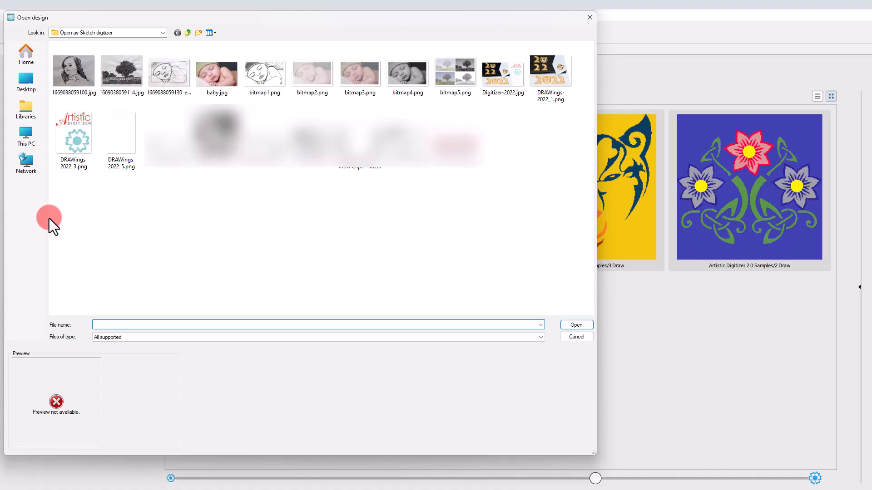
pyautogui.click(217, 74)
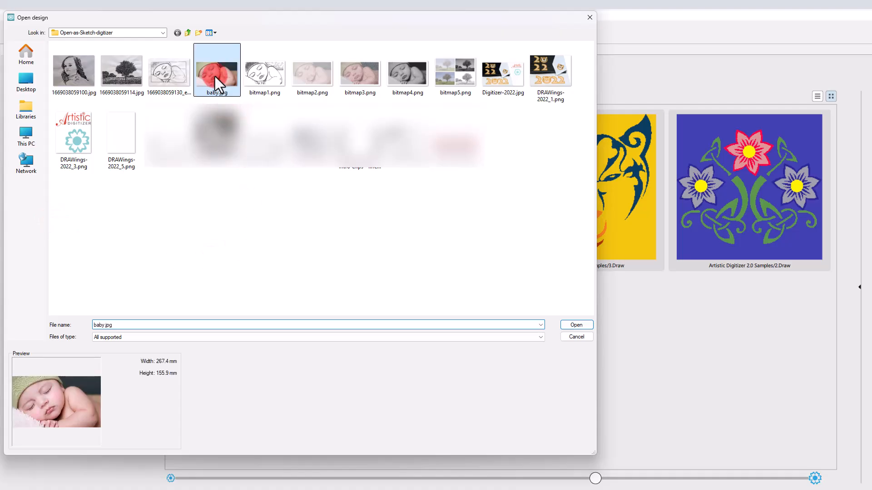
pyautogui.click(574, 326)
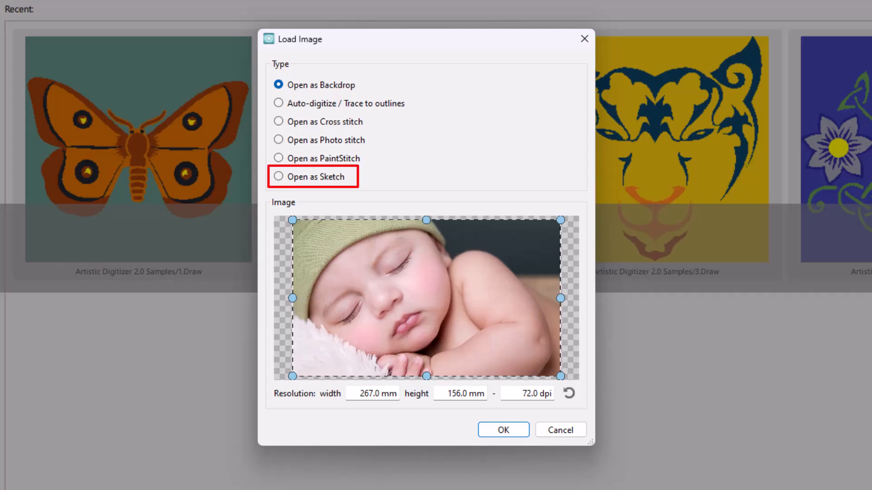
pyautogui.click(278, 177)
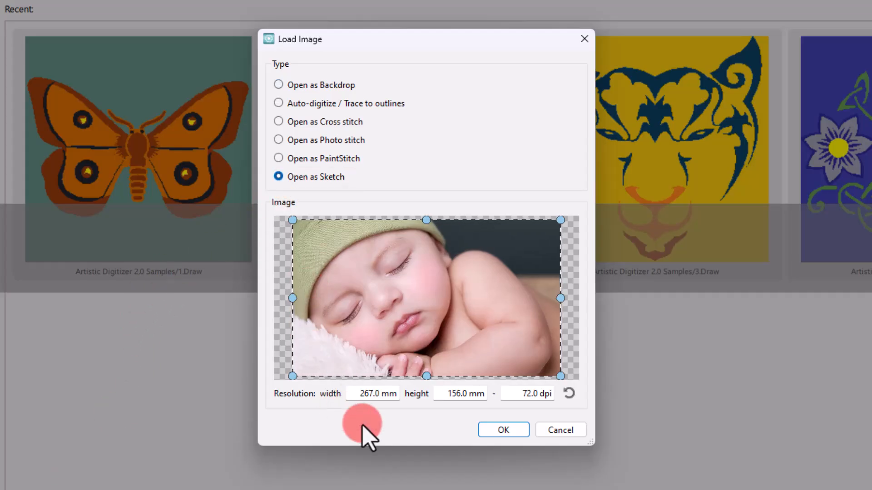
pyautogui.moveTo(359, 394); pyautogui.dragTo(378, 400)
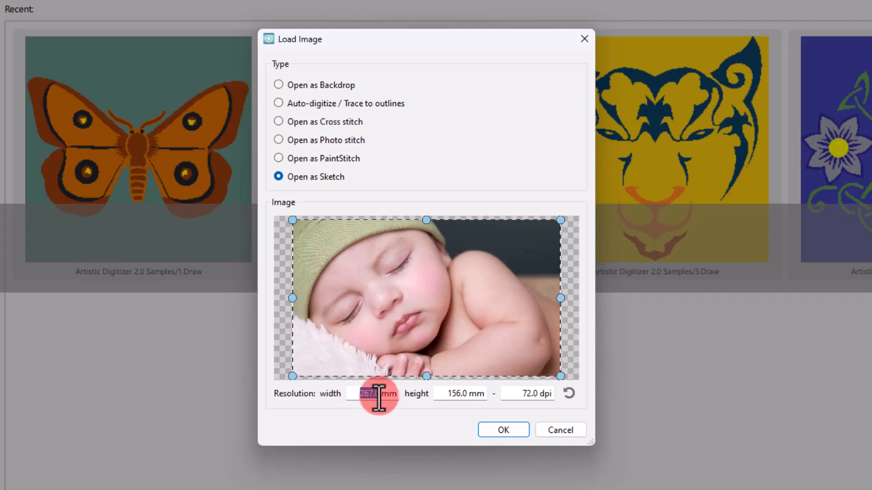
pyautogui.write('220')
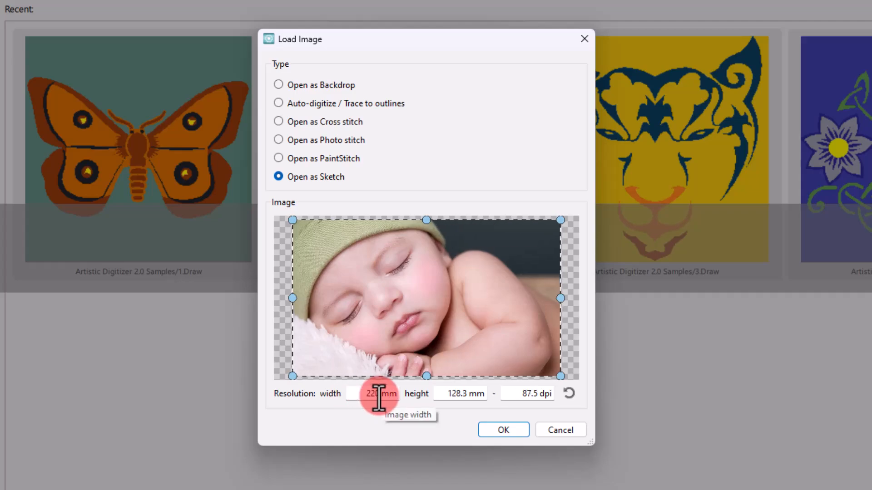
pyautogui.click(494, 432)
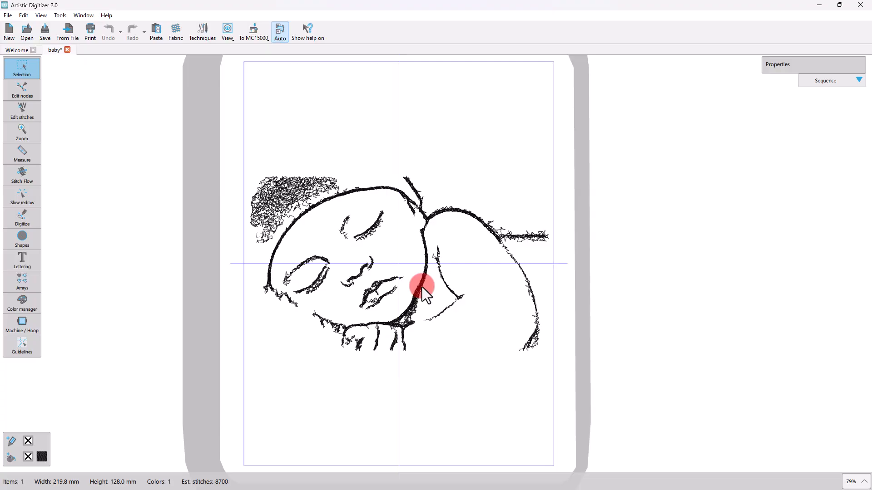
# Select the baby sketch and set its fill's number of colors to 3.
pyautogui.click(260, 201)
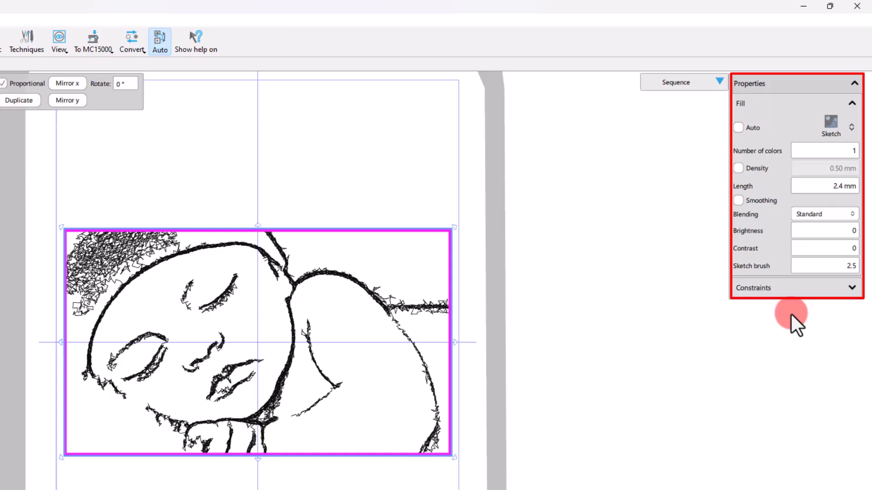
pyautogui.click(841, 150)
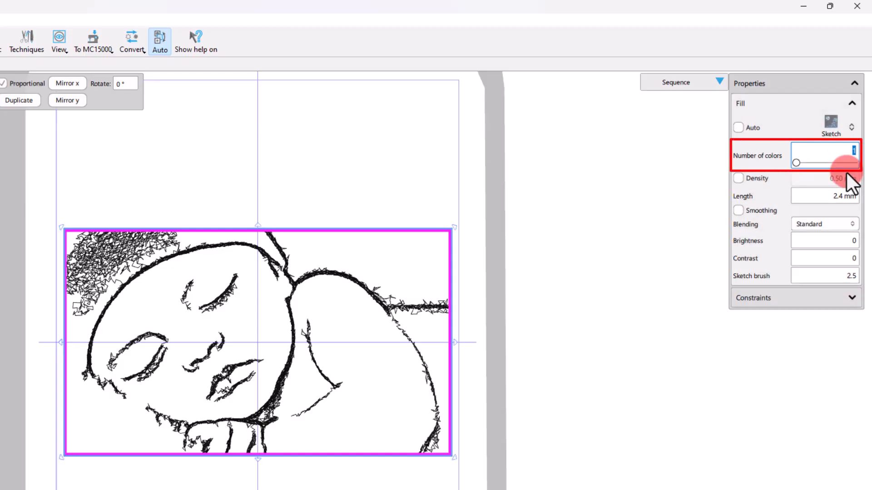
pyautogui.press('Return')
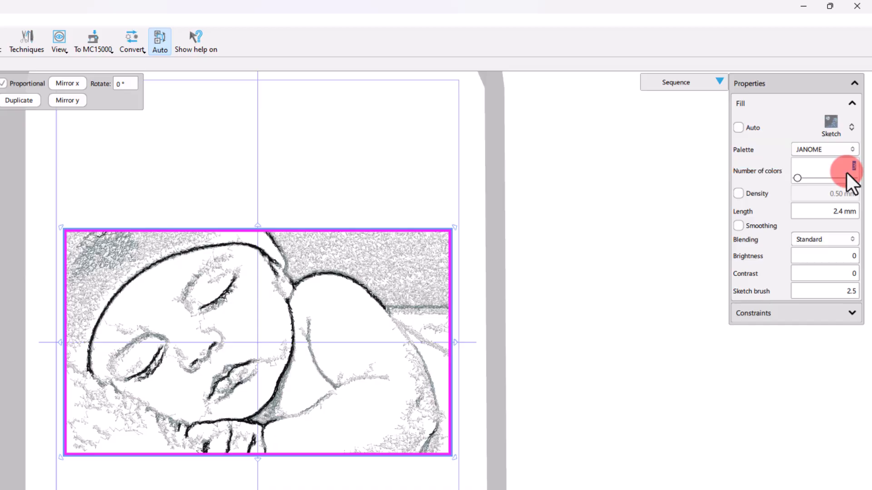
pyautogui.press('Return')
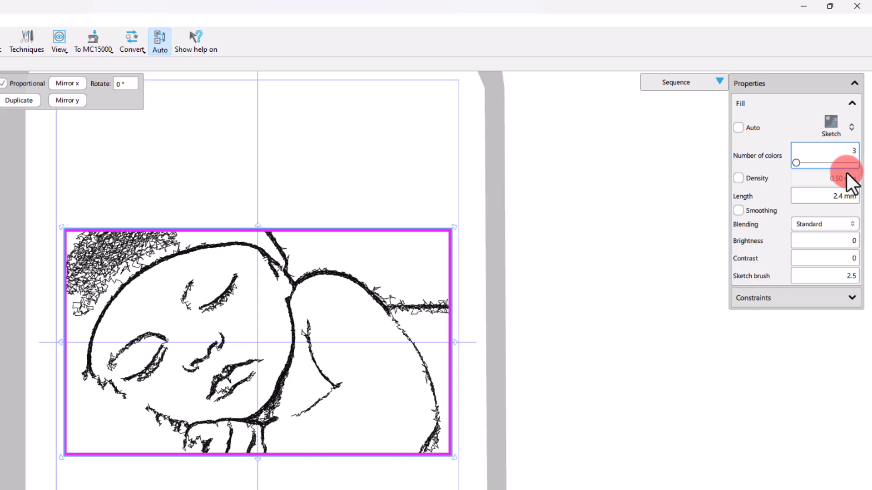
pyautogui.press('Return')
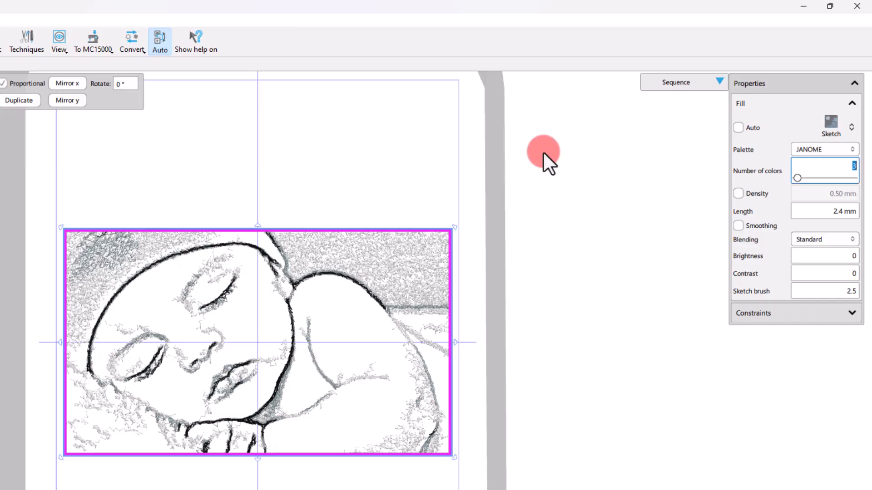
# Examine the sketch's shading up close and set its number of colors to 2.
pyautogui.scroll(5, 173, 262)
pyautogui.scroll(-5, 175, 218)
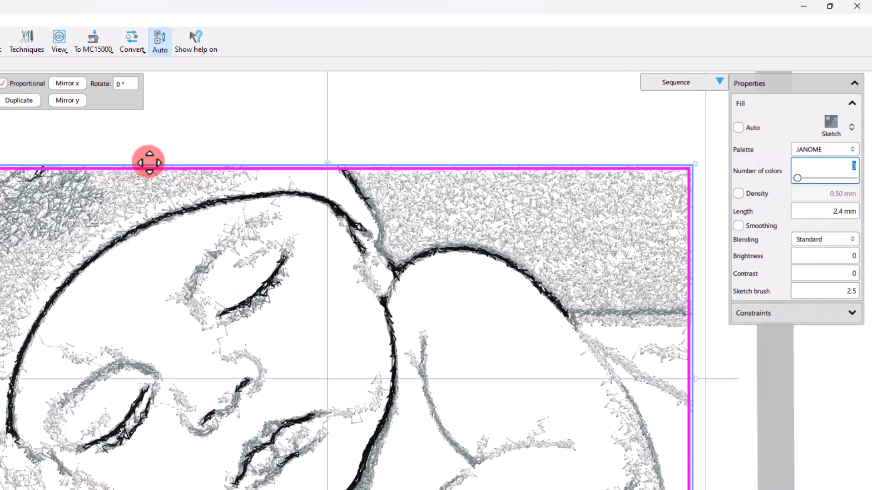
pyautogui.scroll(1, 148, 159)
pyautogui.scroll(1, 176, 236)
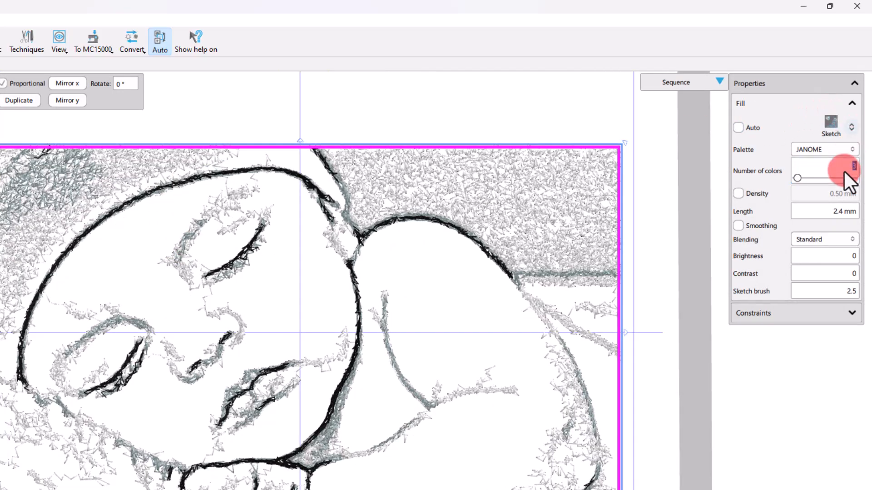
pyautogui.press('Return')
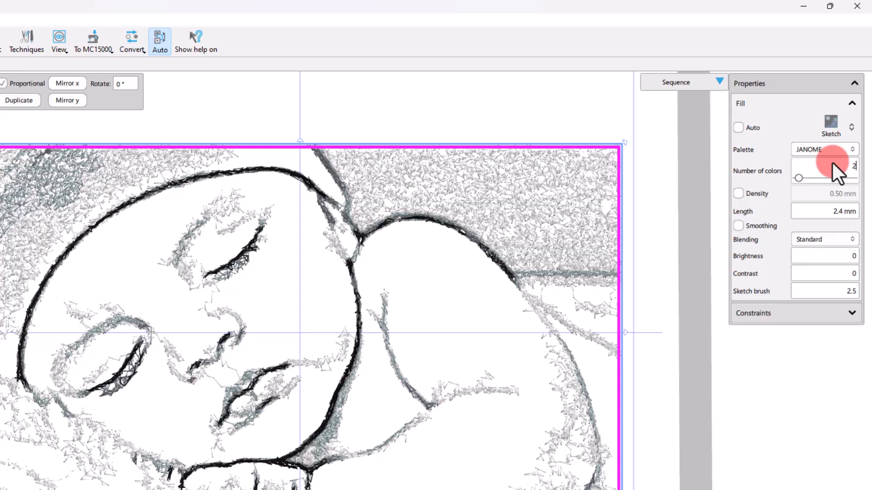
pyautogui.write('2')
pyautogui.press('Return')
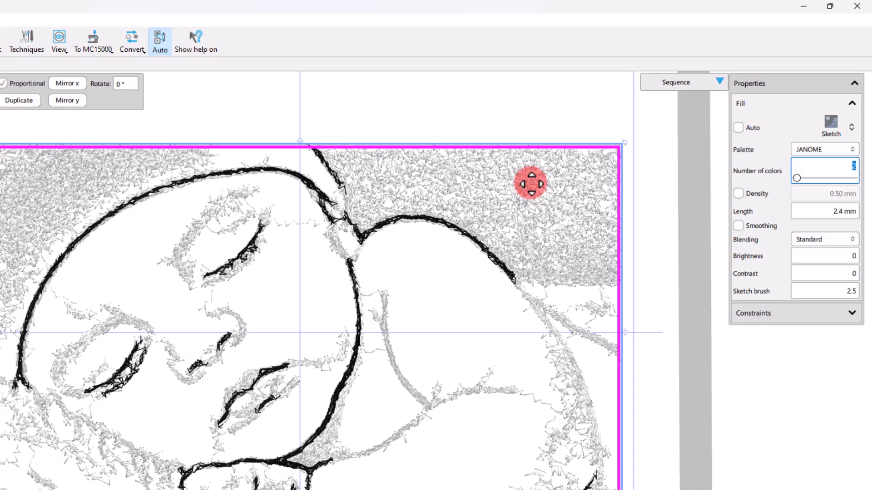
# Try the KINGSTAR and HILOS IRIS thread palettes on the sketch and return to the JANOME palette.
pyautogui.click(809, 150)
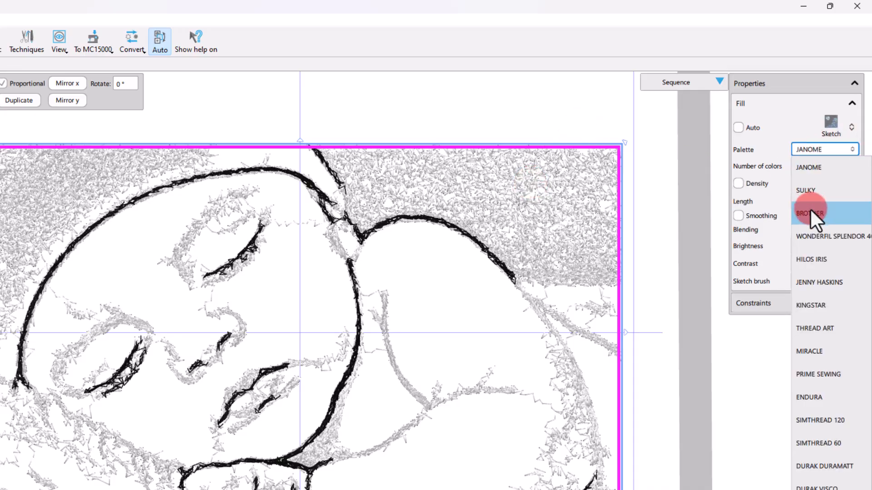
pyautogui.click(827, 305)
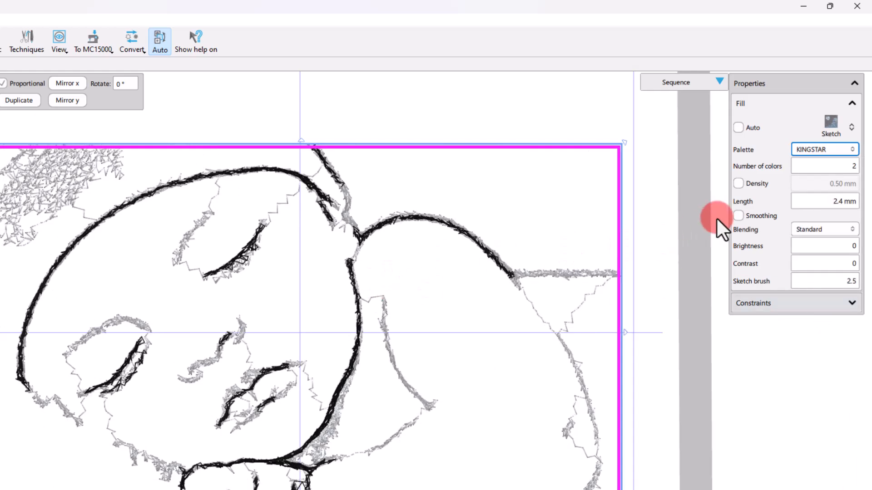
pyautogui.click(813, 149)
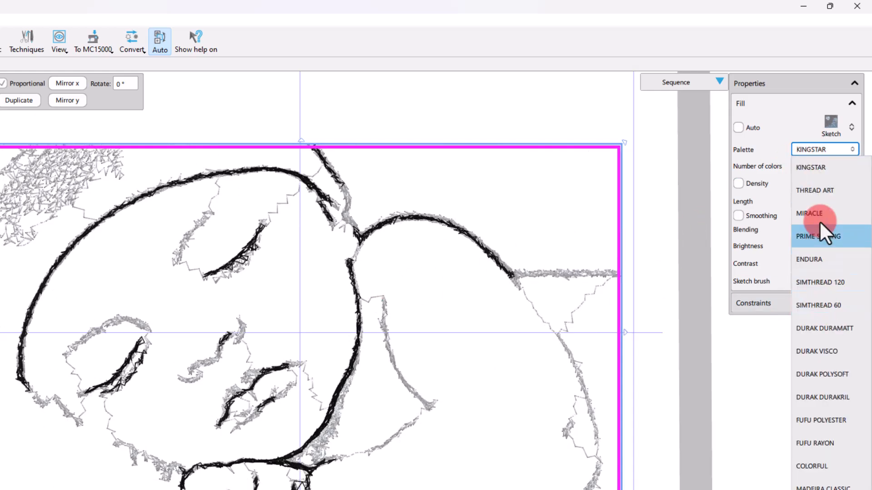
pyautogui.scroll(4, 821, 171)
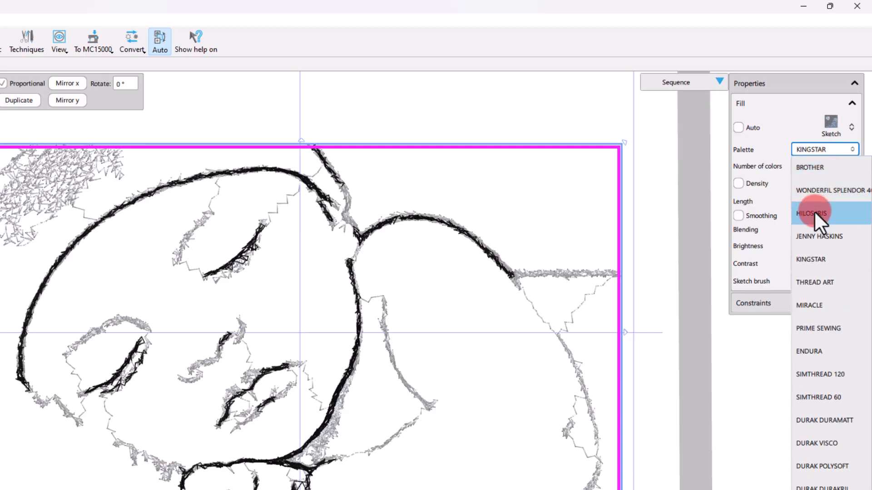
pyautogui.click(813, 210)
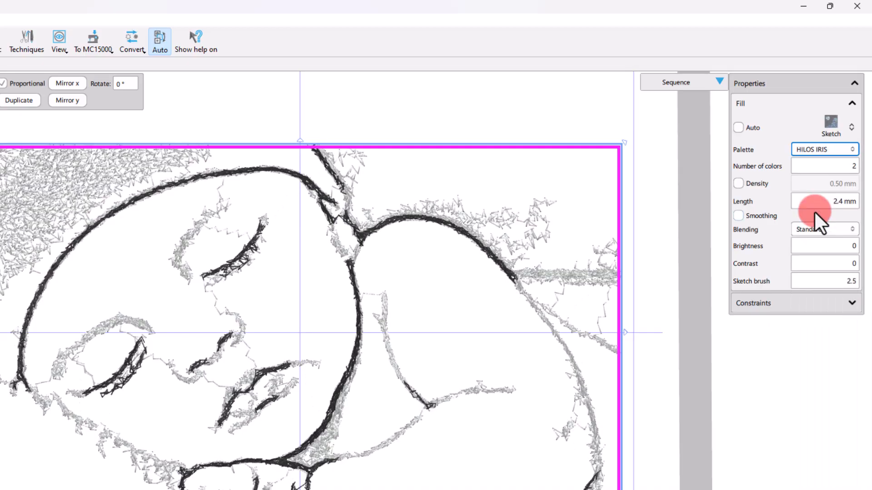
pyautogui.click(832, 149)
pyautogui.scroll(4, 821, 281)
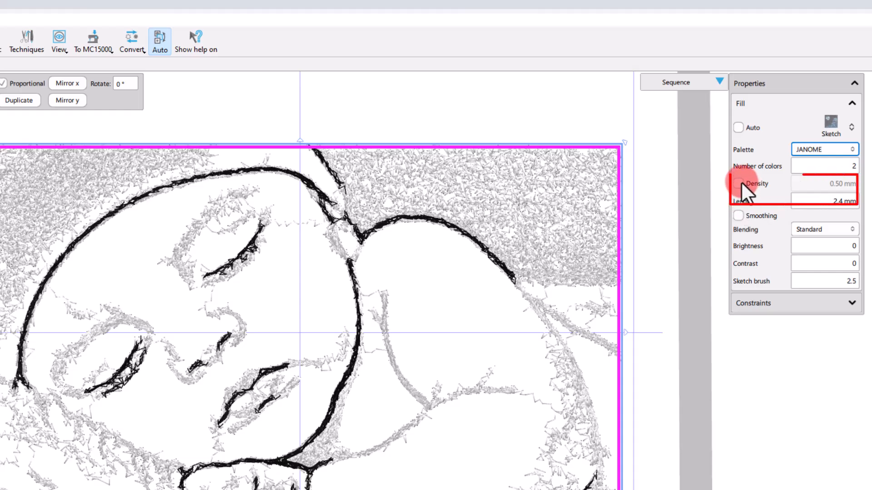
# Enable custom density for the sketch fill, try 0.6 mm and 0.4 mm, and return it to 0.50 mm.
pyautogui.click(821, 182)
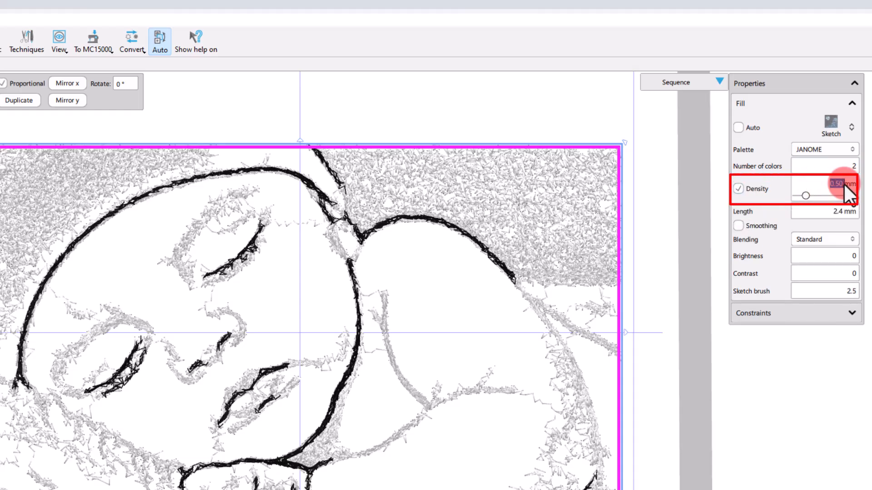
pyautogui.write('0.6')
pyautogui.press('Return')
pyautogui.write('0.4')
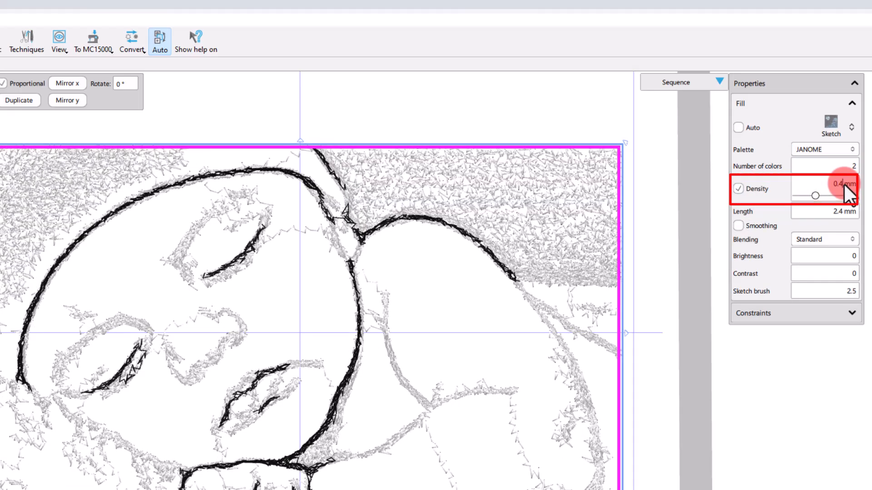
pyautogui.press('Return')
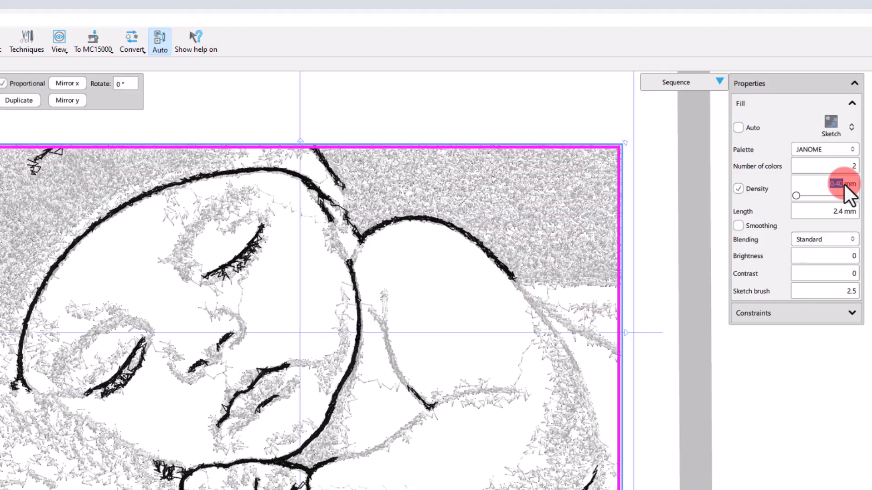
pyautogui.click(757, 188)
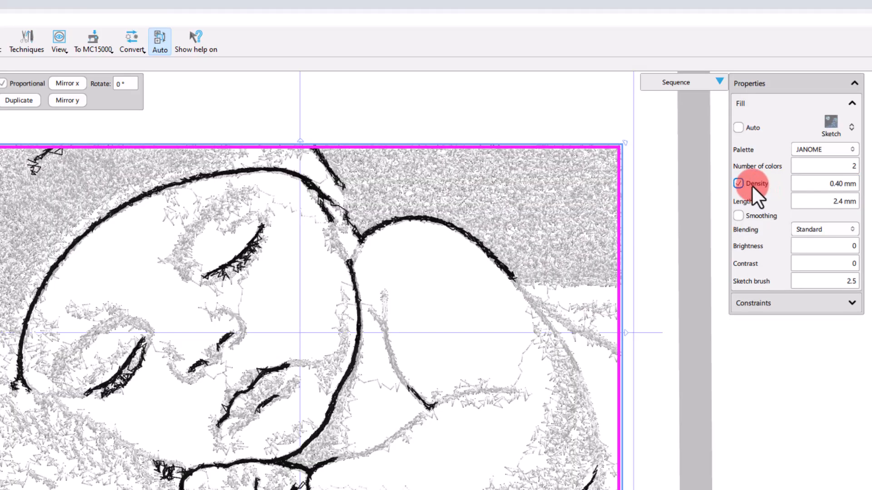
pyautogui.click(738, 184)
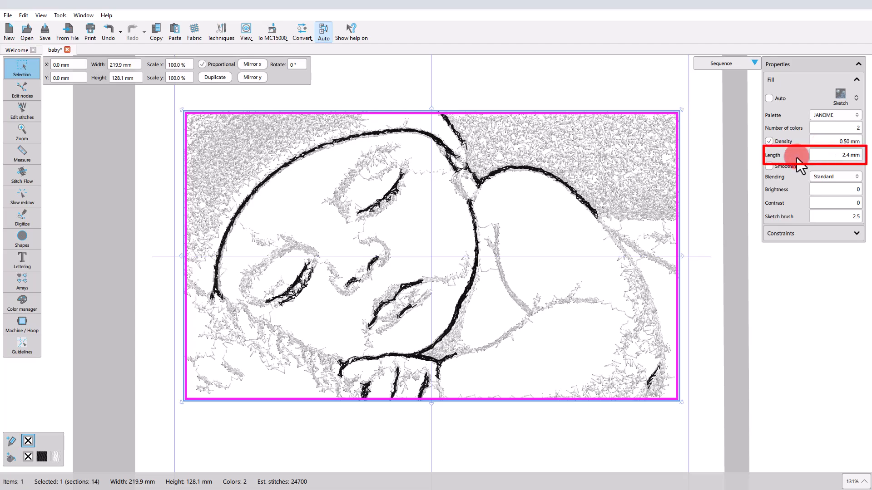
# Try different stitch lengths for the sketch fill and return the length to 2.4 mm.
pyautogui.click(840, 158)
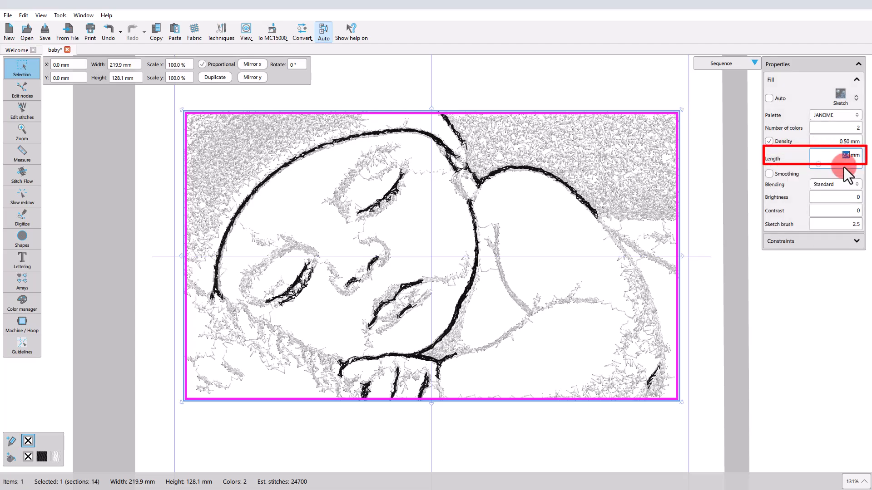
pyautogui.press('Return')
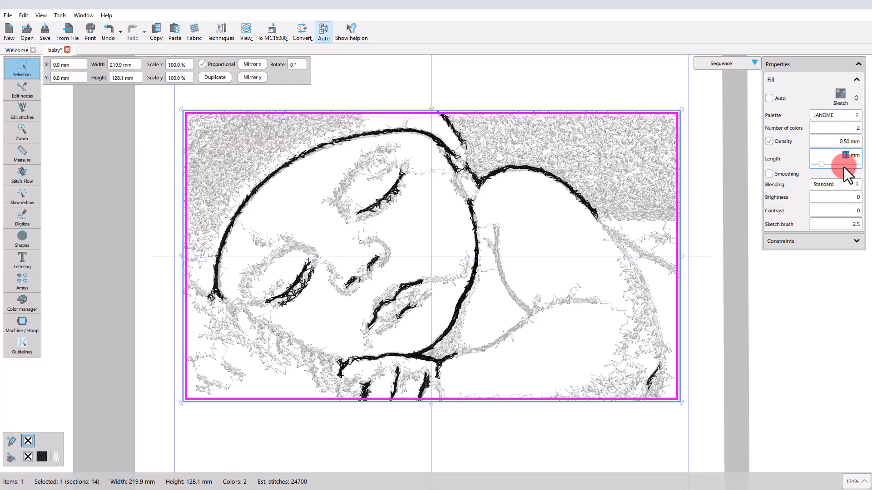
pyautogui.write('2')
pyautogui.press('Return')
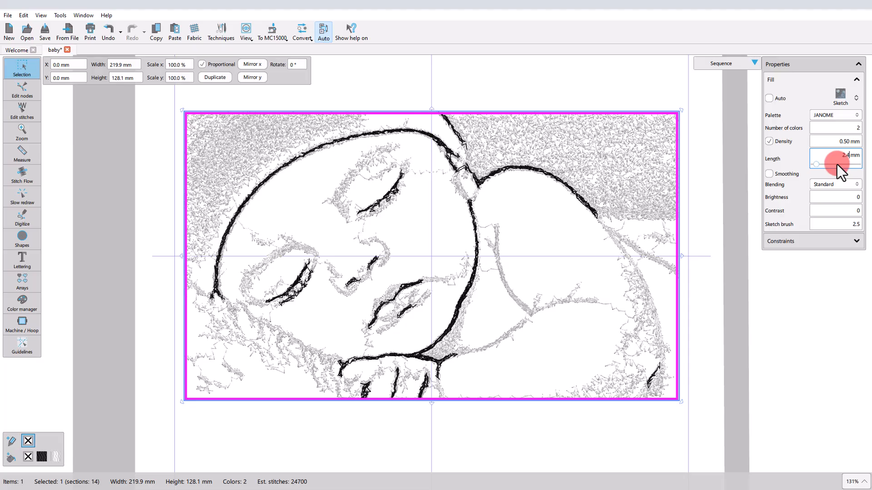
pyautogui.press('Return')
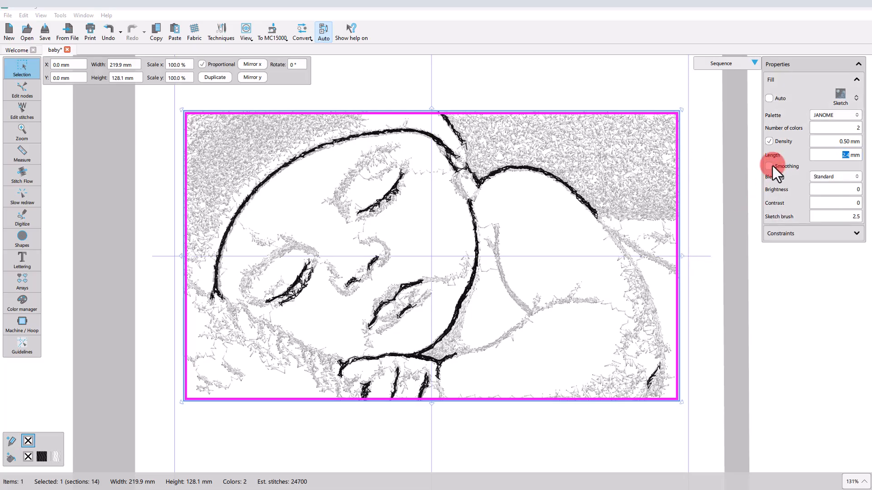
# Try smoothing on the sketch fill and turn it off again.
pyautogui.click(773, 165)
pyautogui.click(768, 175)
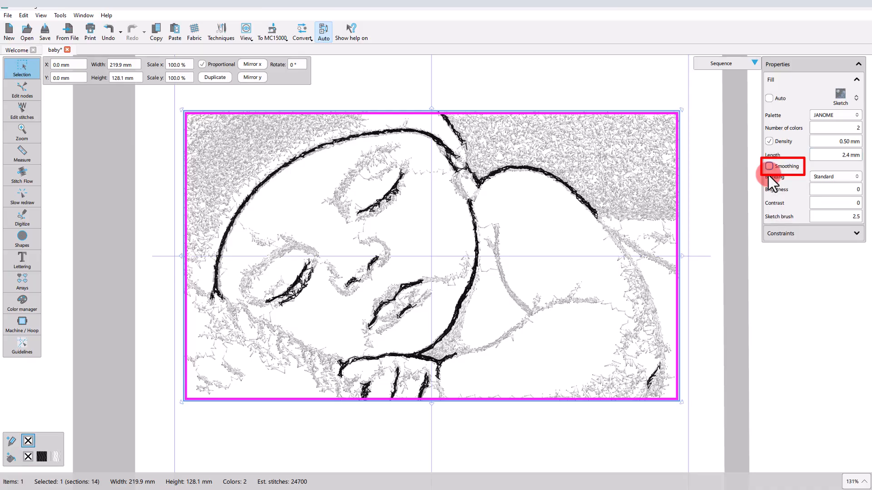
pyautogui.click(768, 166)
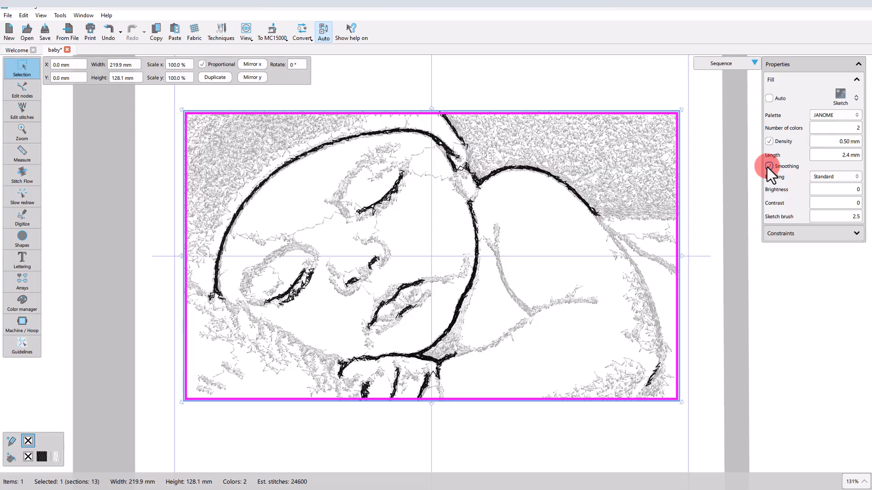
pyautogui.click(769, 166)
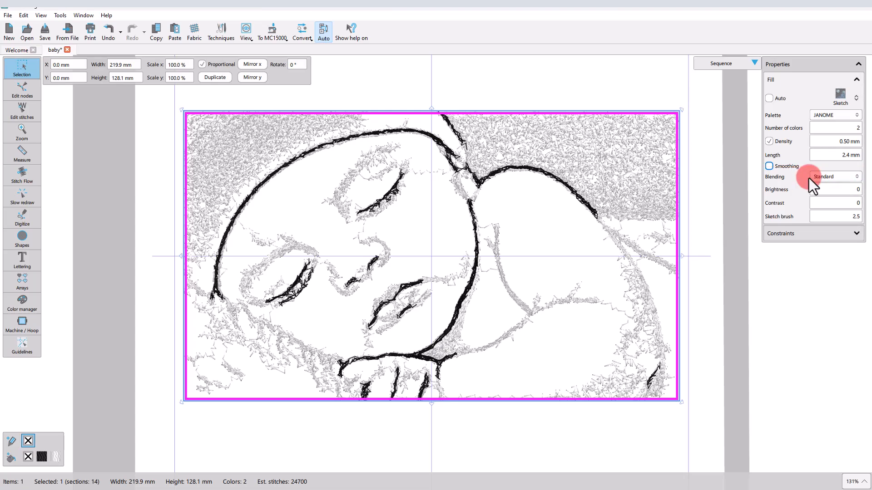
# Set the sketch's number of colors to 7 and its blending to None.
pyautogui.click(847, 128)
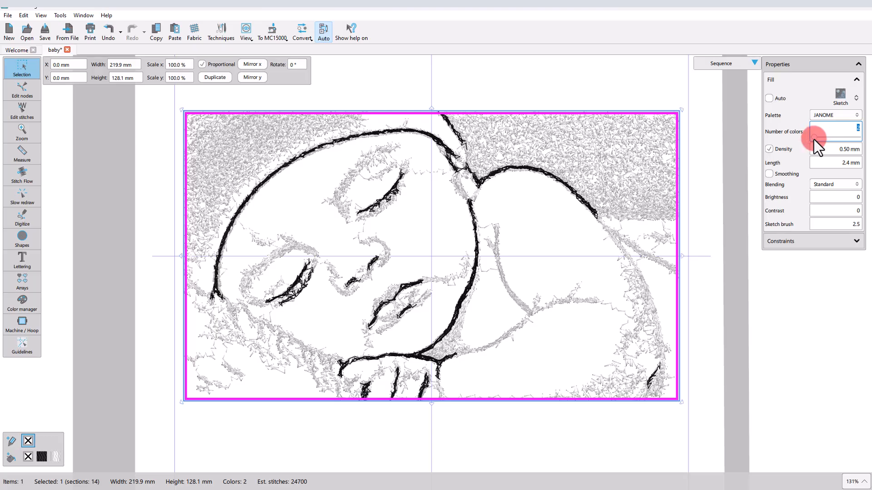
pyautogui.write('7')
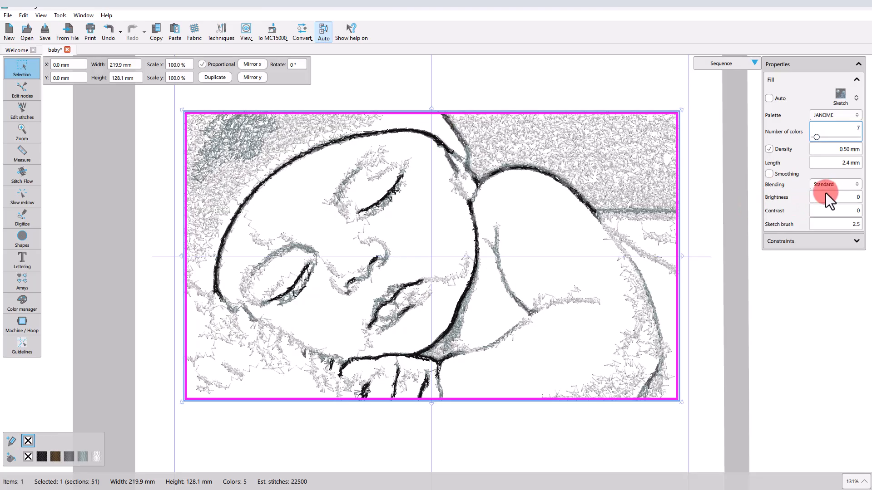
pyautogui.click(830, 187)
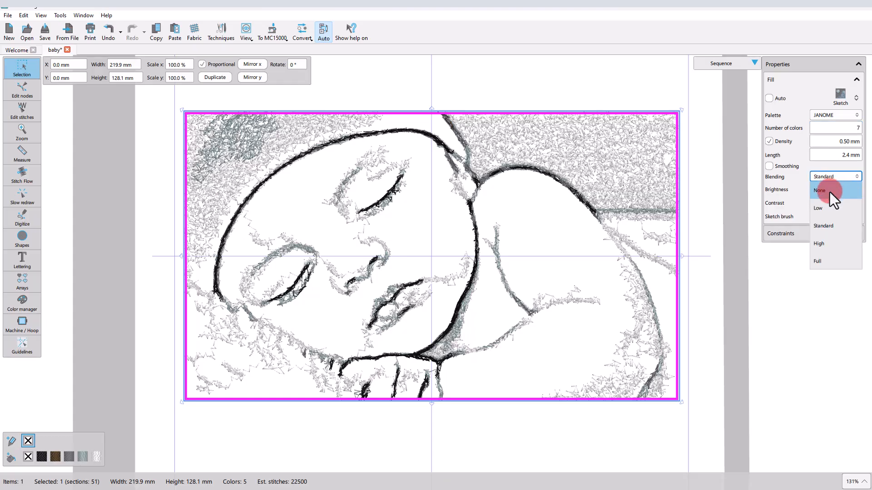
pyautogui.click(829, 192)
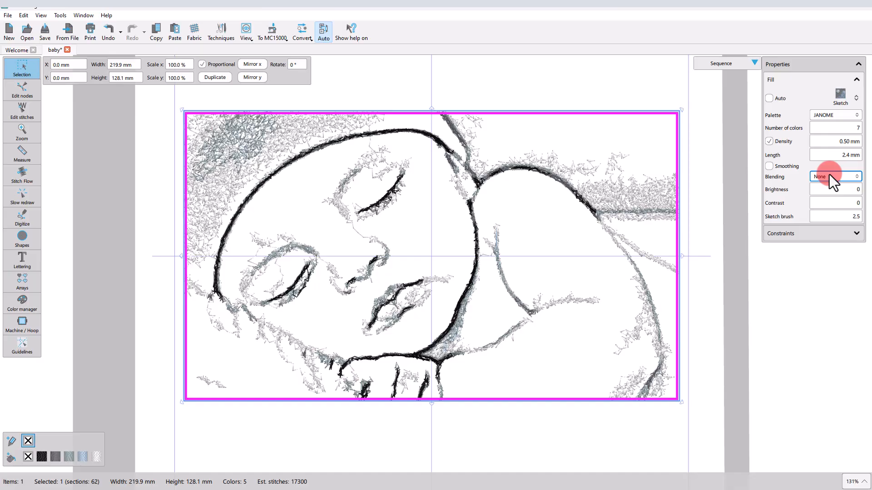
# Try Low and High blending on the sketch and compare the stitches up close.
pyautogui.click(829, 175)
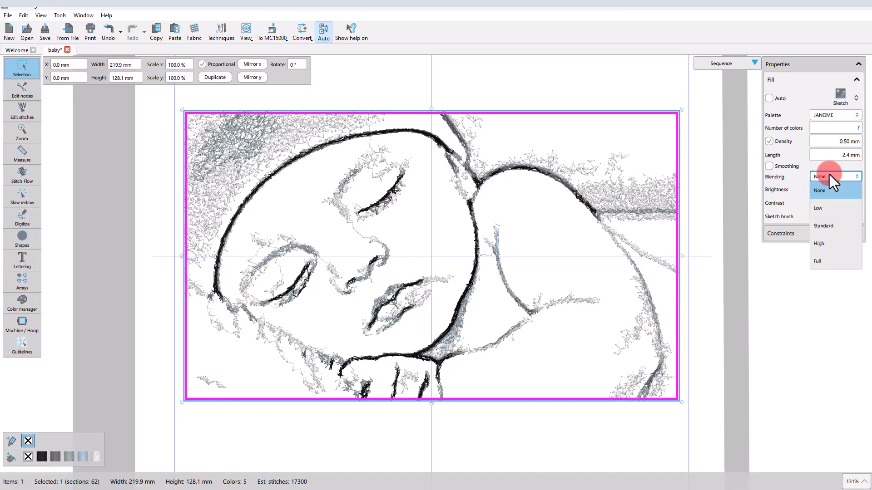
pyautogui.click(832, 210)
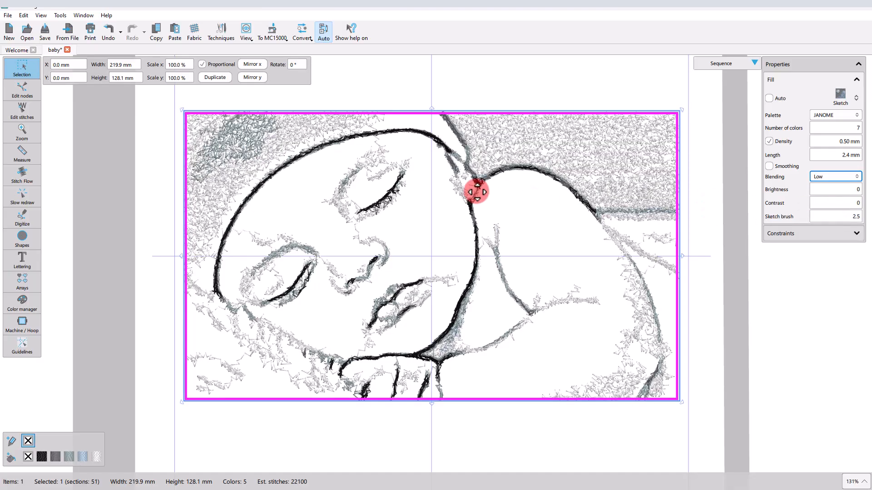
pyautogui.scroll(3, 238, 145)
pyautogui.scroll(3, 241, 159)
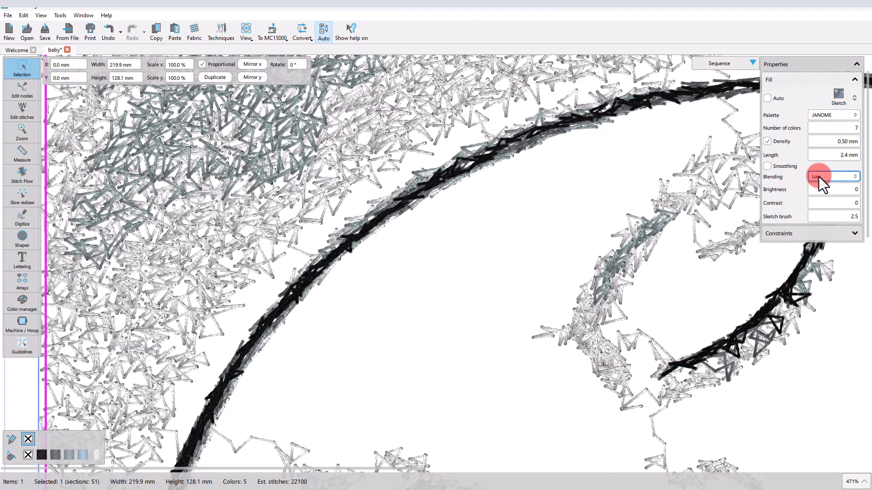
pyautogui.click(818, 177)
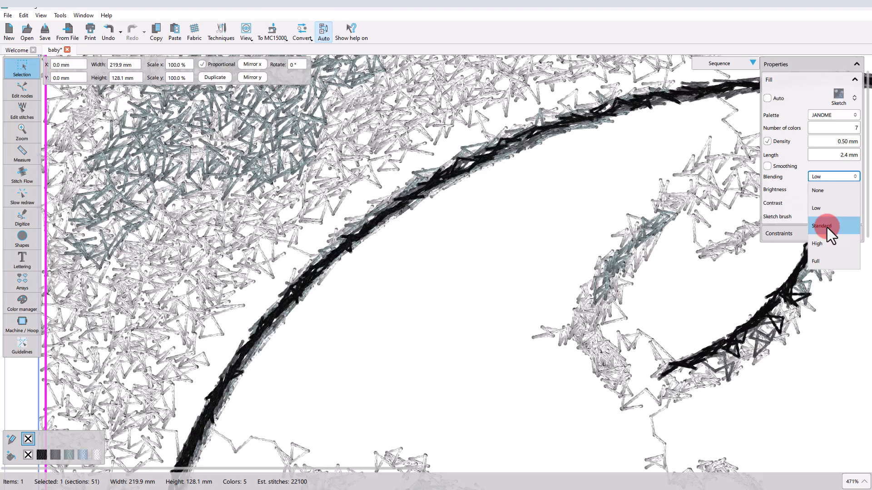
pyautogui.click(824, 244)
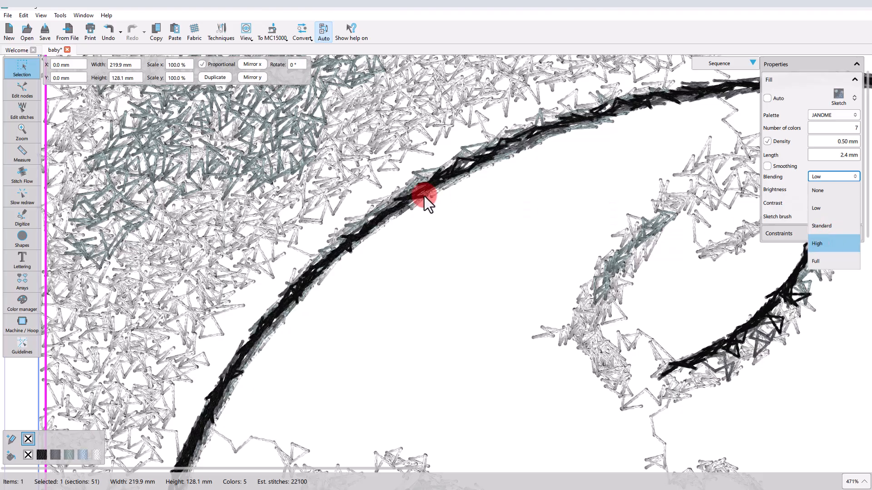
pyautogui.scroll(-4, 389, 195)
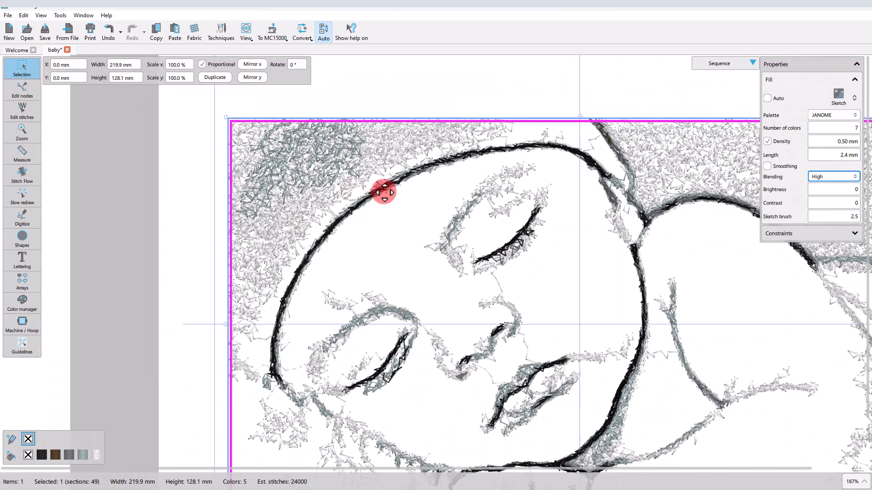
# Set the sketch fill's blending to Full and view the whole design.
pyautogui.click(830, 177)
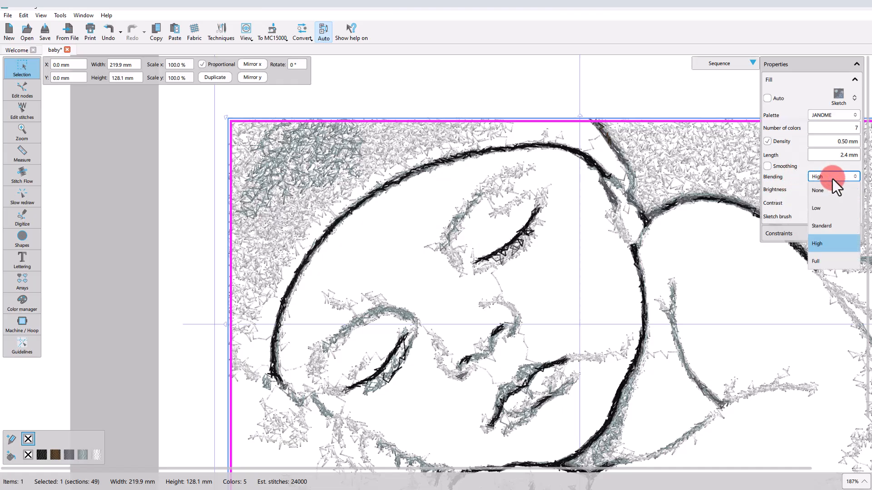
pyautogui.click(811, 263)
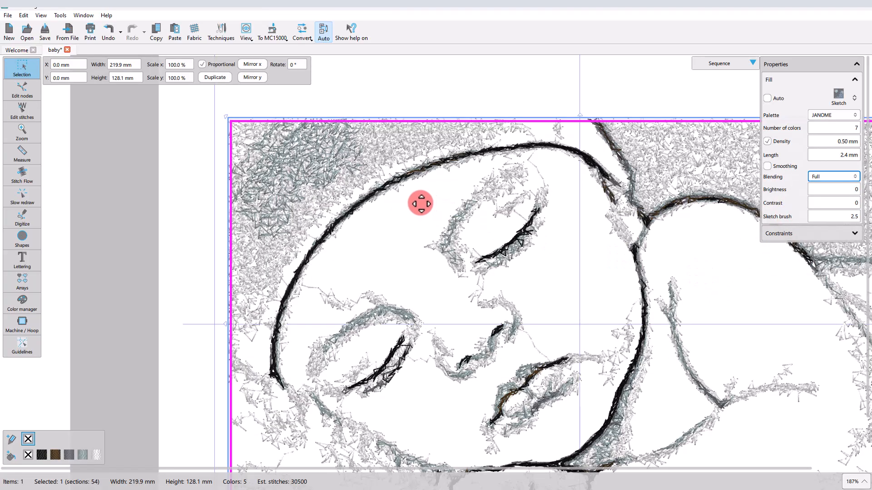
pyautogui.scroll(-3, 355, 241)
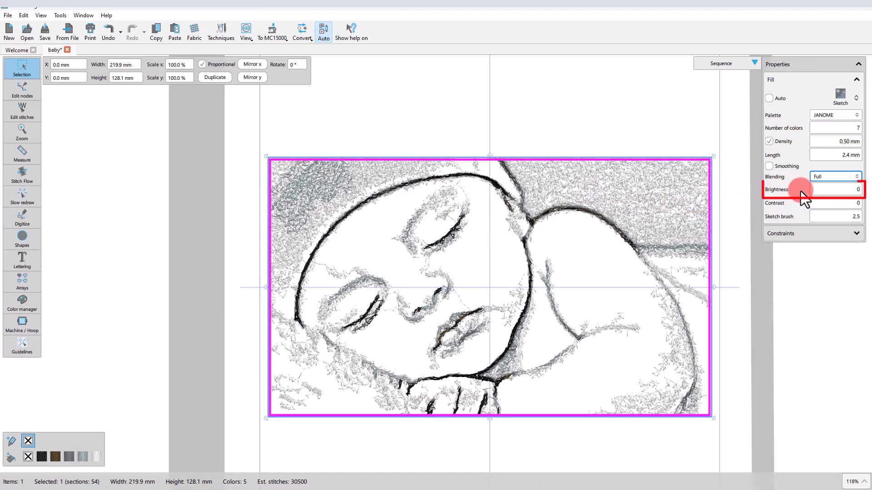
# Try brightness 21 and contrast values of -36 and 84 on the sketch, and set both properties to 1.
pyautogui.click(827, 190)
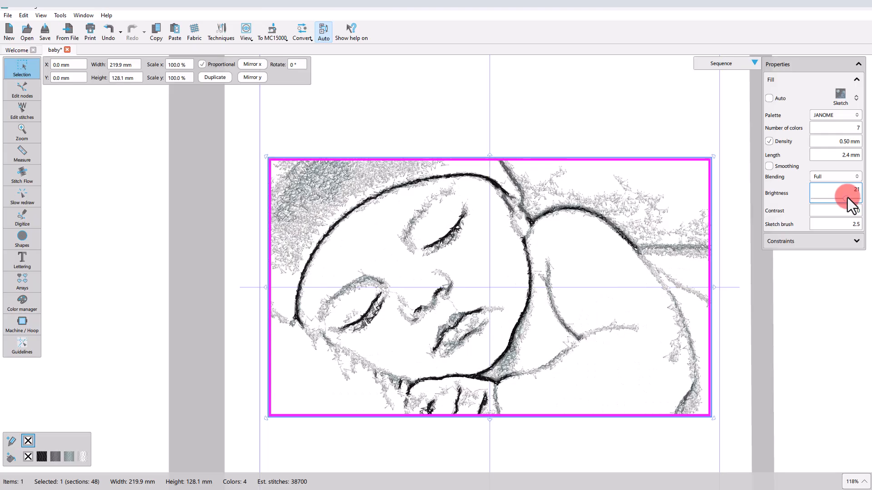
pyautogui.moveTo(841, 198); pyautogui.dragTo(839, 197)
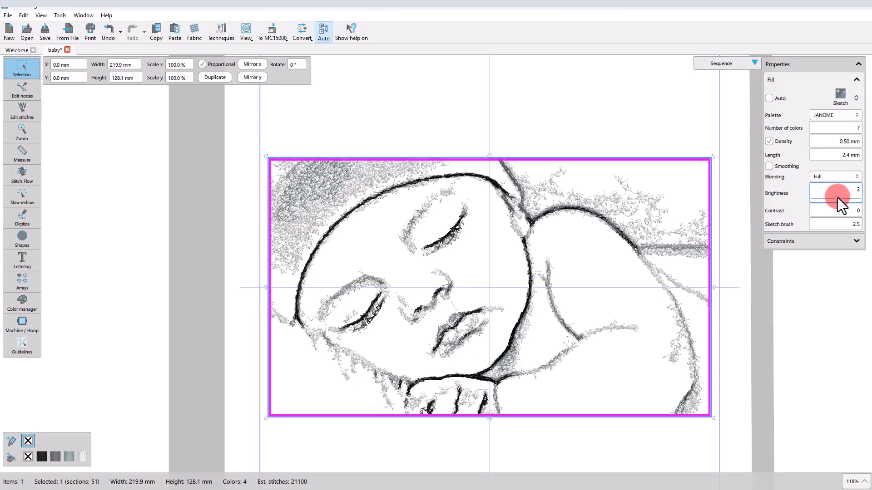
pyautogui.click(841, 214)
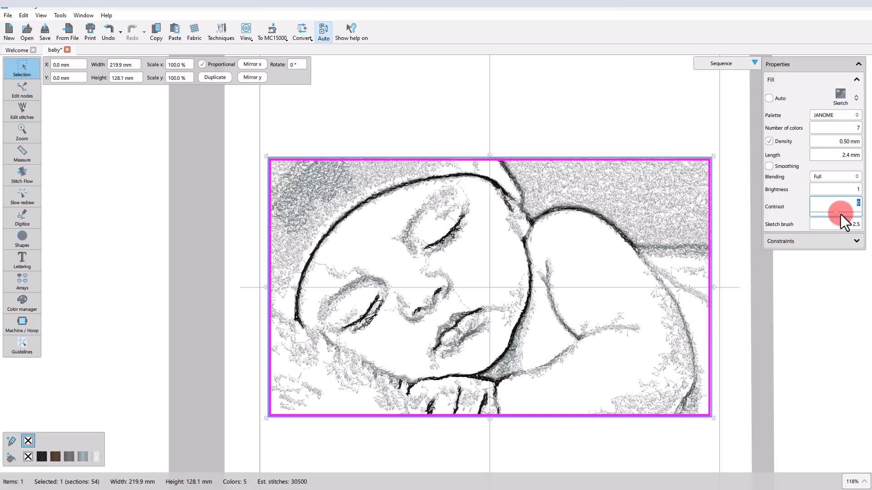
pyautogui.click(840, 215)
pyautogui.click(837, 211)
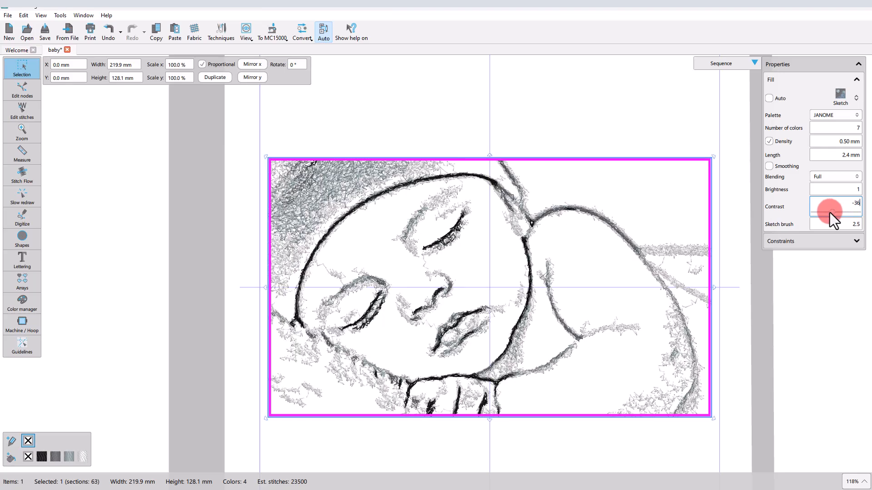
pyautogui.moveTo(831, 213); pyautogui.dragTo(835, 209)
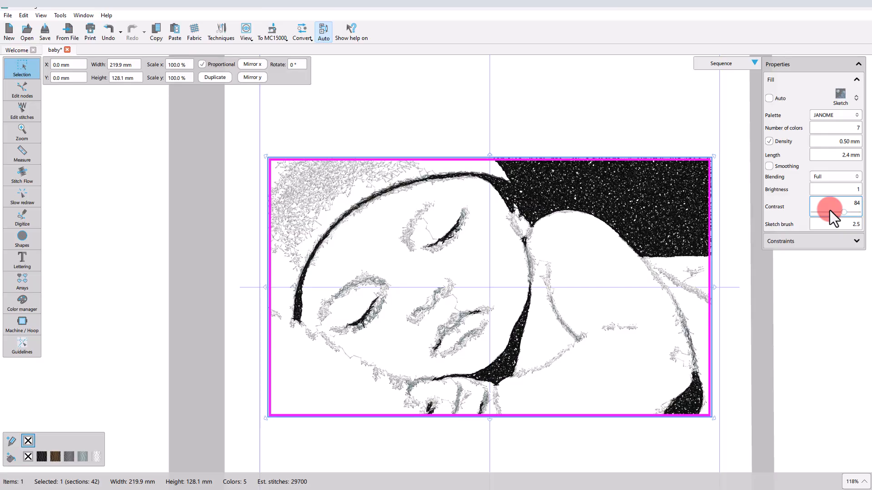
pyautogui.click(843, 210)
# Try sketch brush values of 3.0 and 1.7, and set the sketch brush to 3.6.
pyautogui.click(835, 225)
pyautogui.write('3.0')
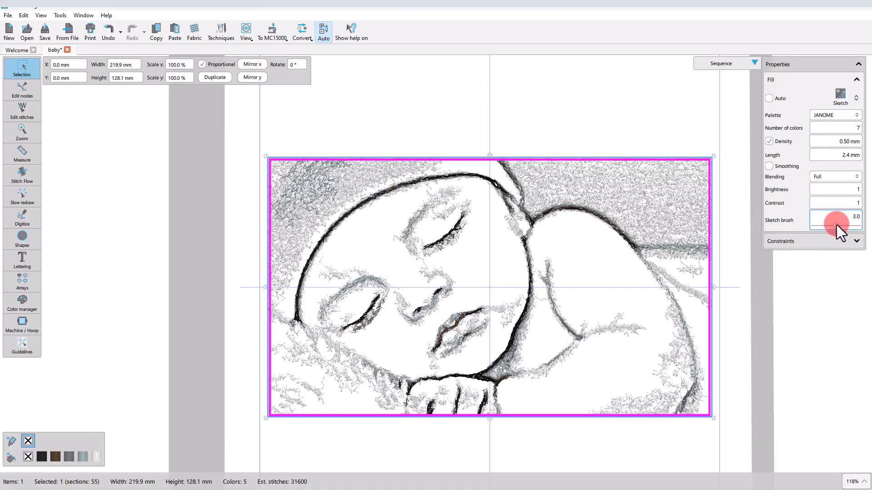
pyautogui.moveTo(834, 226); pyautogui.dragTo(832, 226)
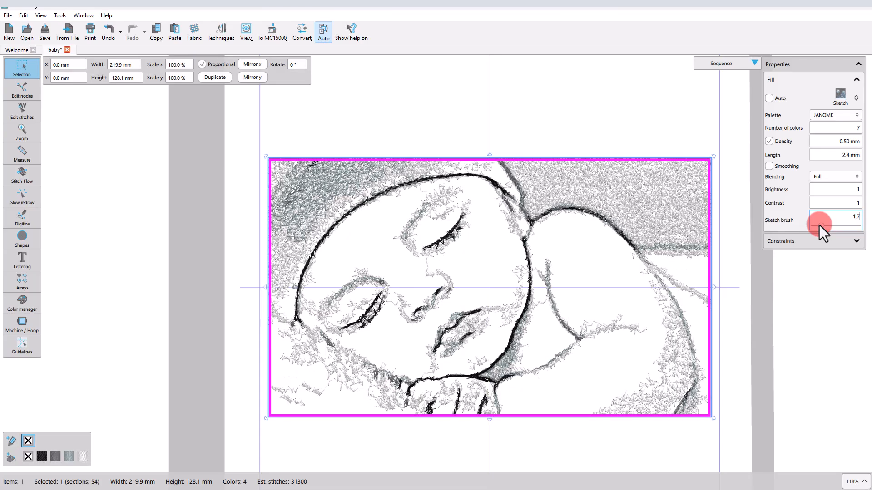
pyautogui.moveTo(823, 225); pyautogui.dragTo(839, 224)
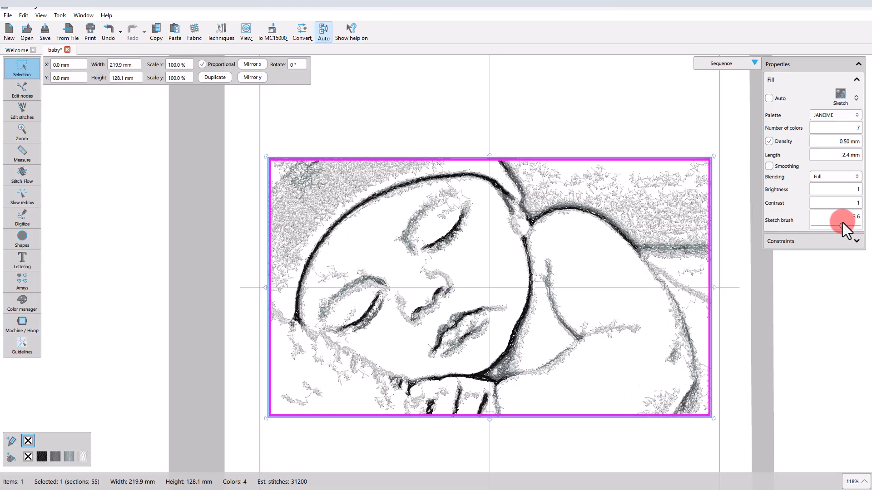
pyautogui.click(763, 239)
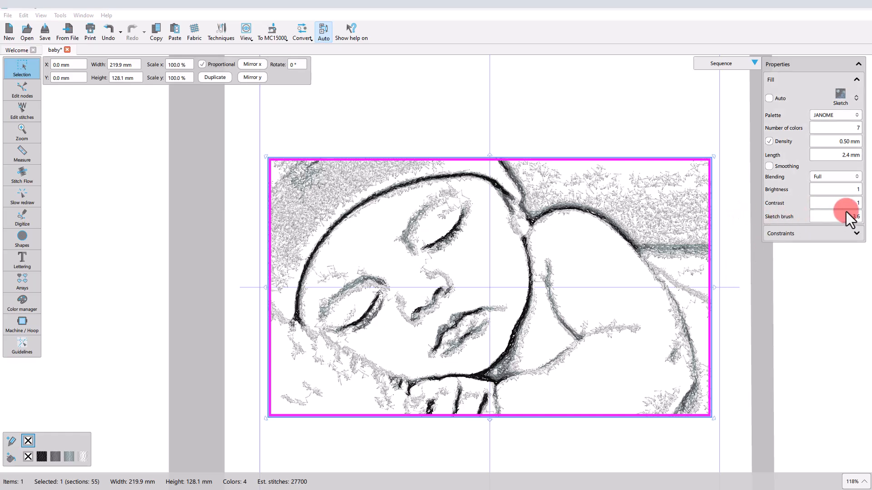
# Try the Cross and Photo fill types on the baby design.
pyautogui.click(853, 179)
pyautogui.click(844, 97)
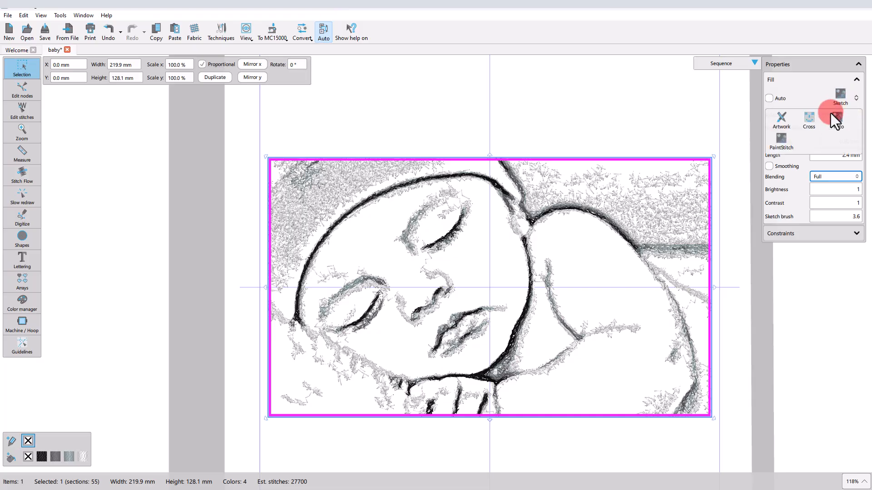
pyautogui.click(811, 117)
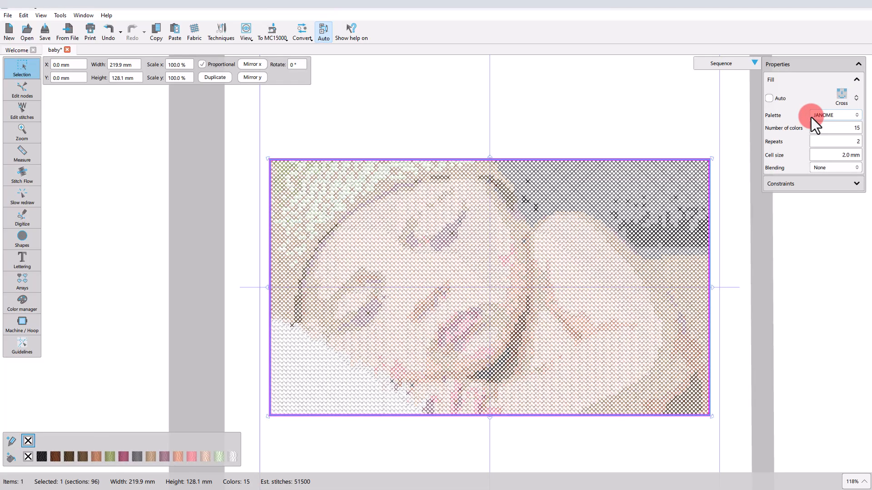
pyautogui.click(840, 95)
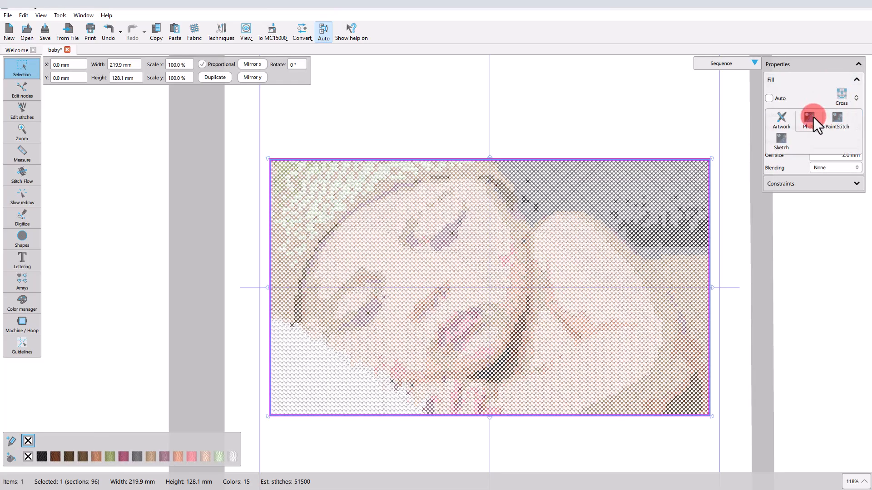
pyautogui.click(813, 117)
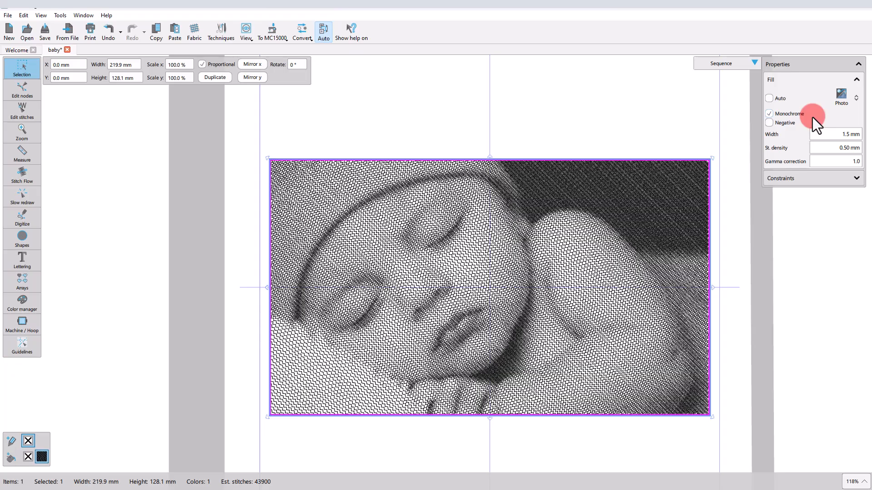
# Change the baby design's fill type to PaintStitch and deselect the design.
pyautogui.click(842, 93)
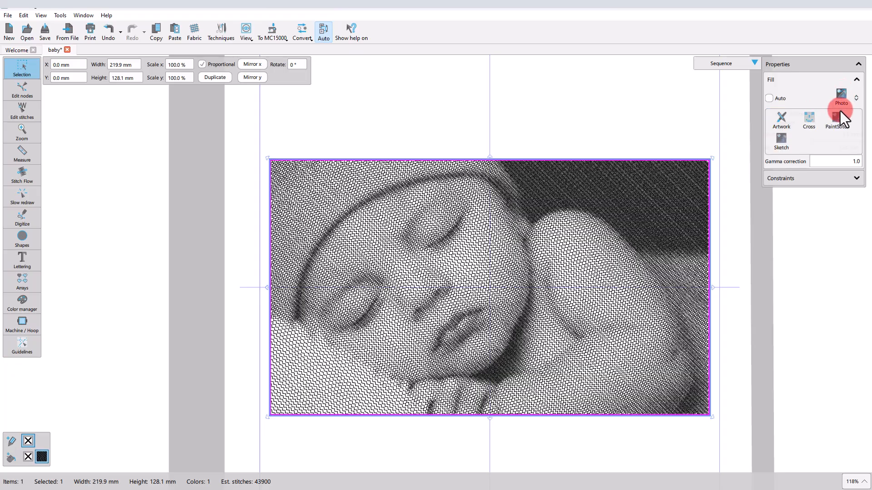
pyautogui.click(831, 121)
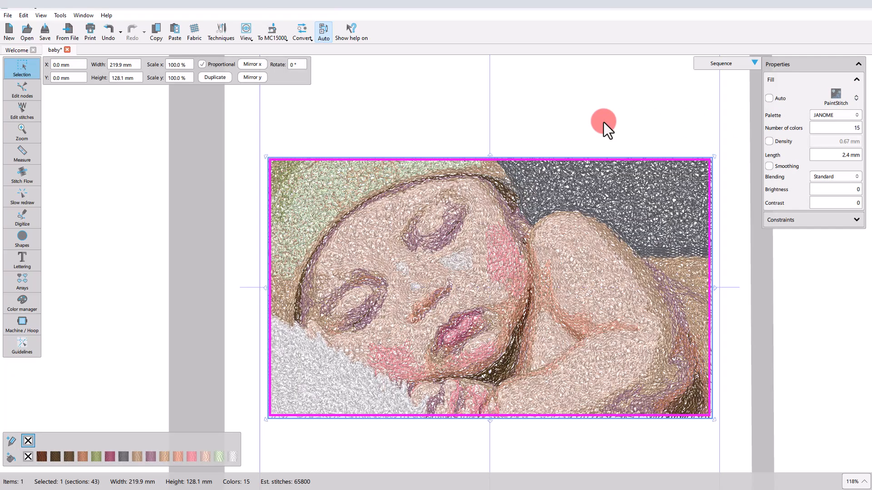
pyautogui.click(604, 122)
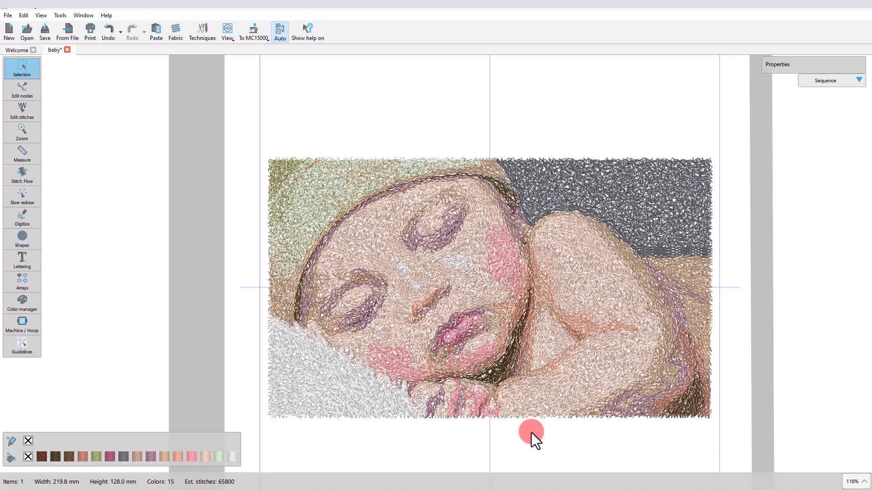